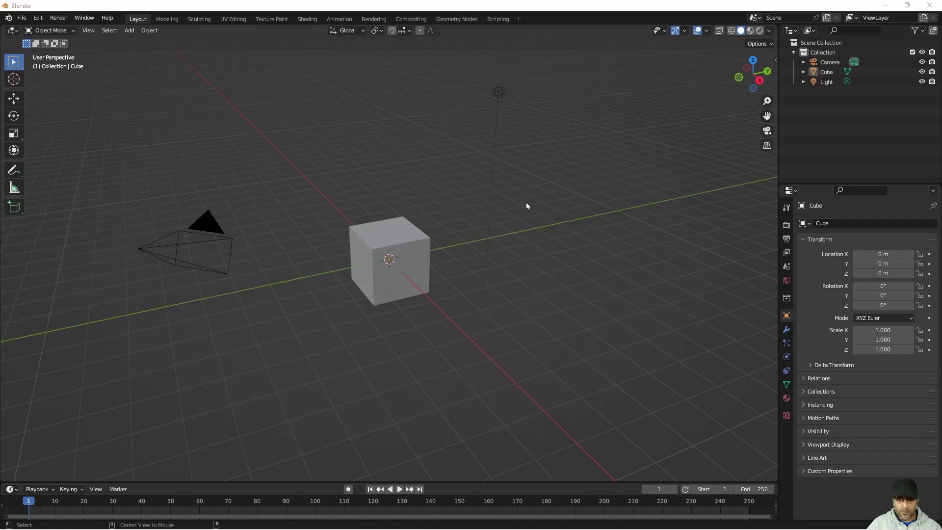
Switch from Blender to the Chrome window holding the 'blender screencast keys' search.
key(alt+Tab)
click(525, 357)
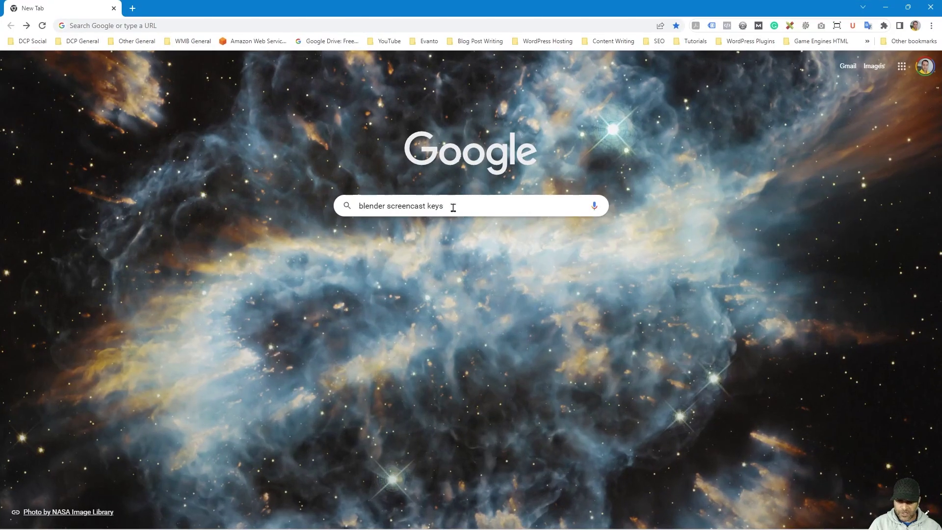
Search 'blender screencast keys', open the nutti/Screencast-Keys GitHub repository, then its releases page.
key(Return)
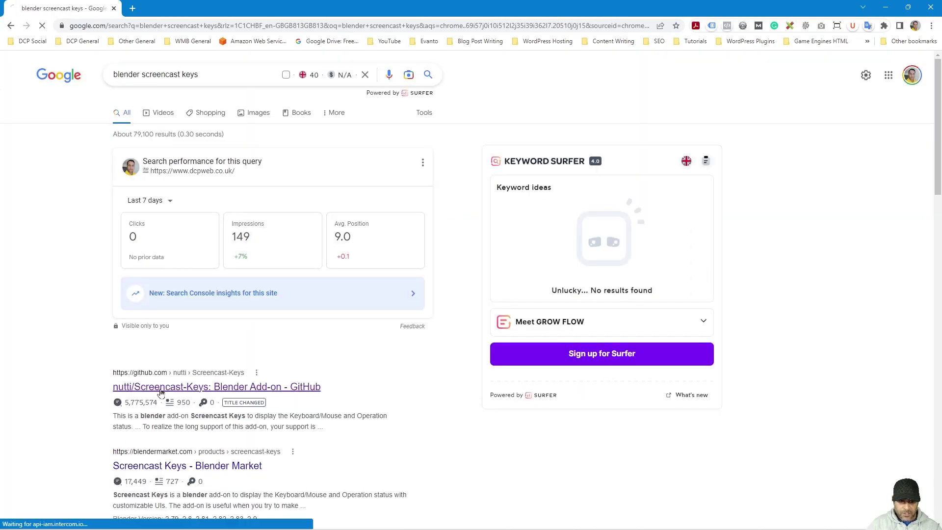
click(160, 387)
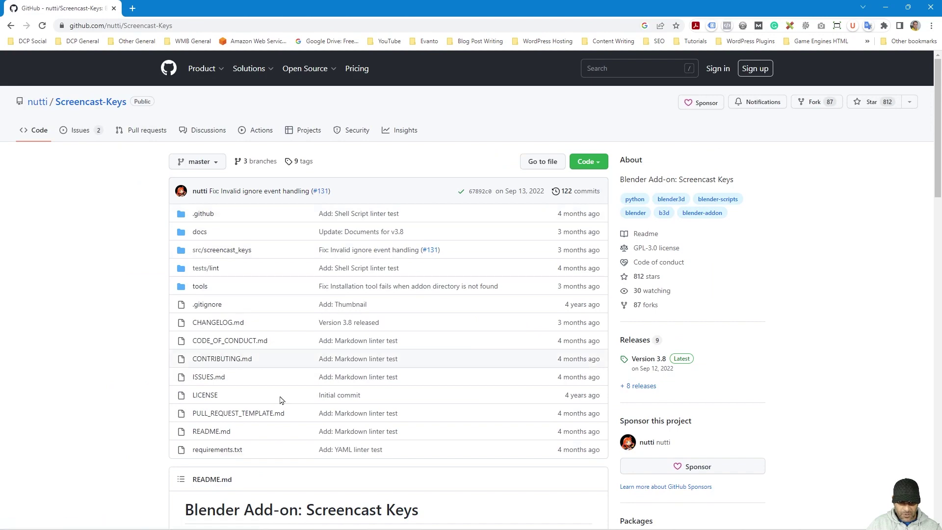
scroll(295, 401, down, 12)
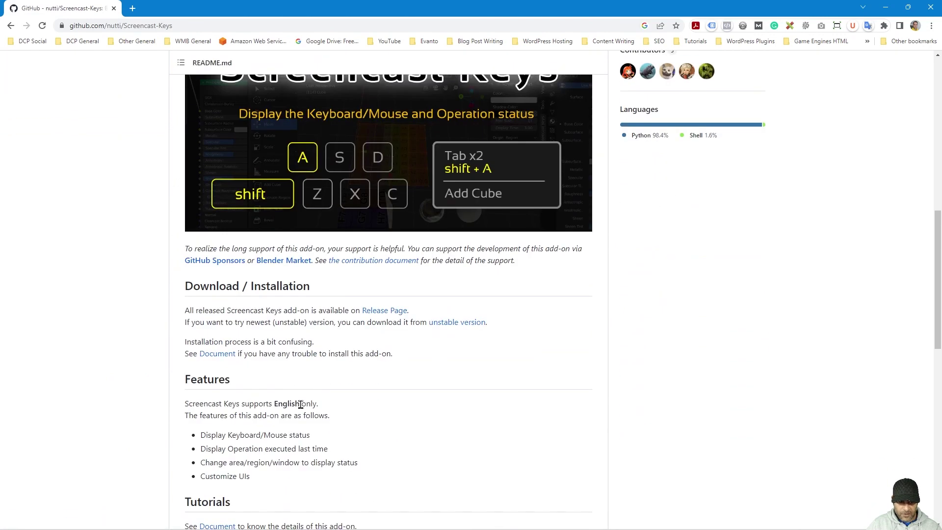
scroll(300, 404, down, 3)
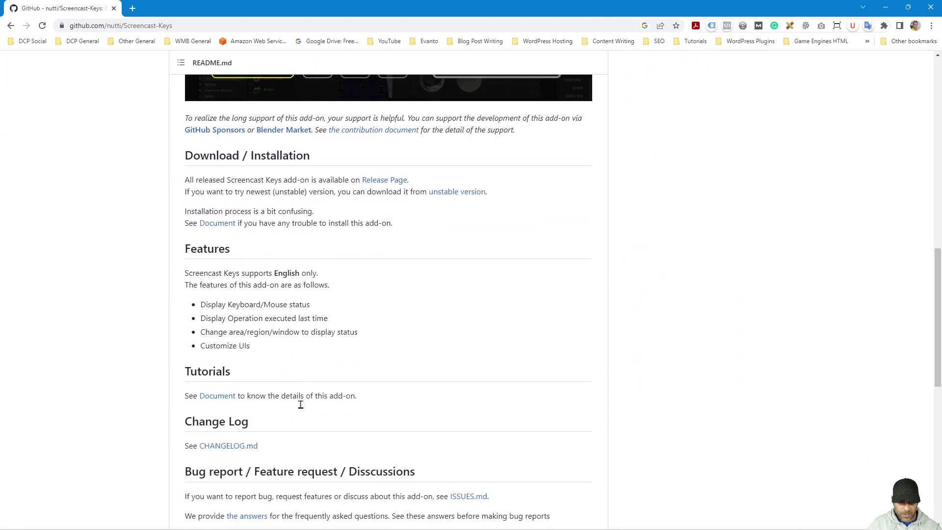
click(388, 183)
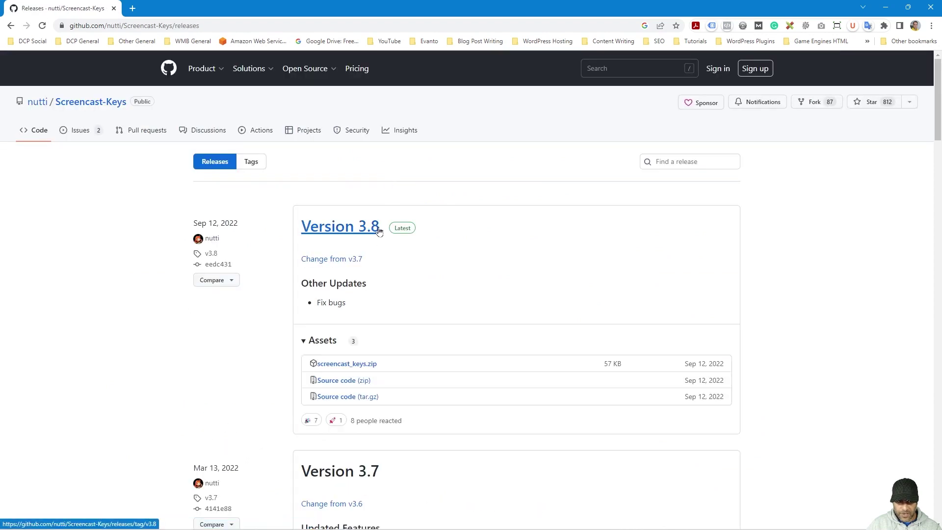
Download screencast_keys.zip from the Version 3.8 release assets.
click(206, 26)
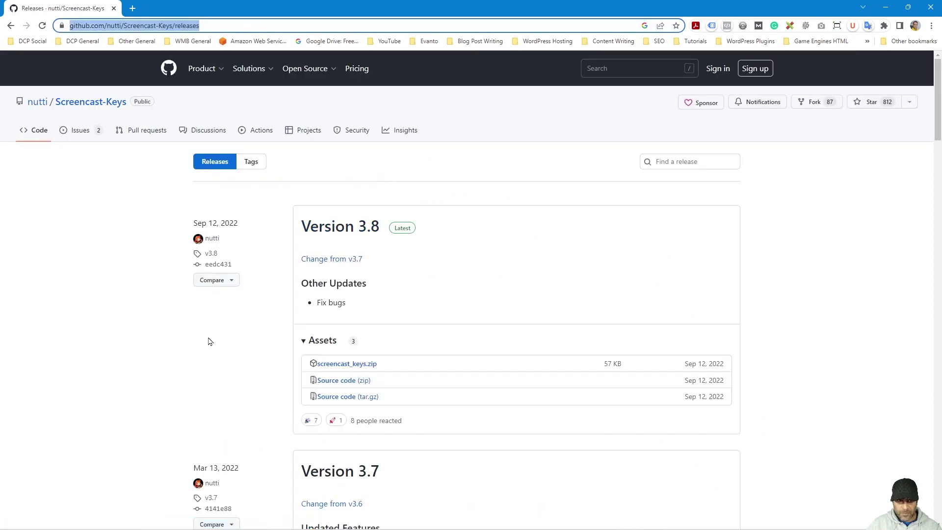
key(super)
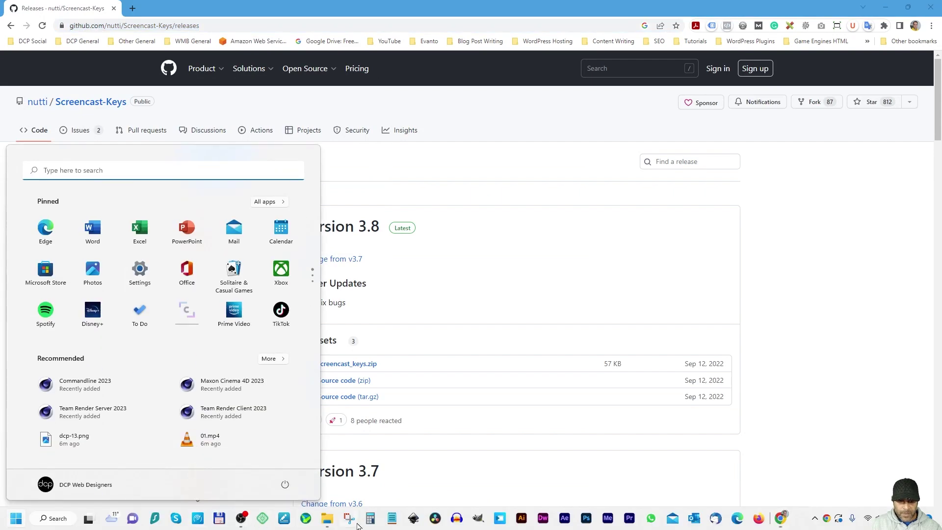
click(391, 519)
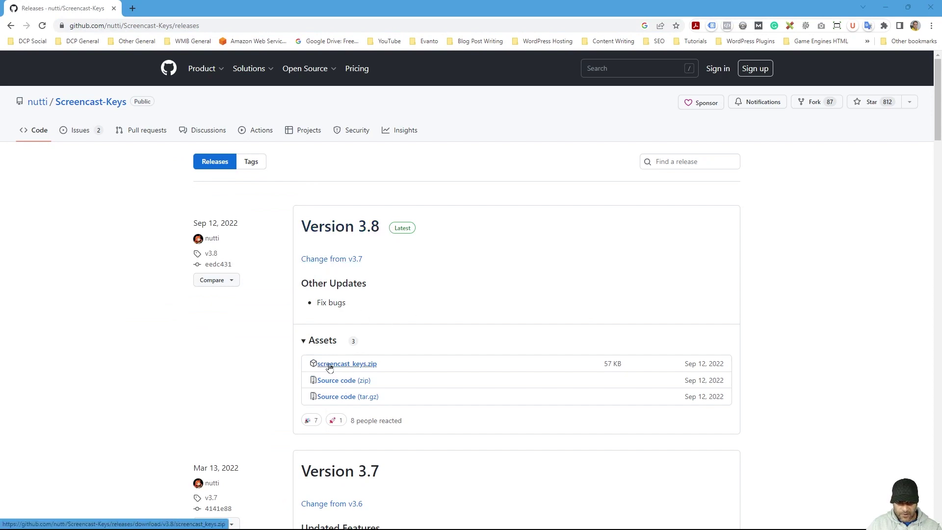
click(361, 368)
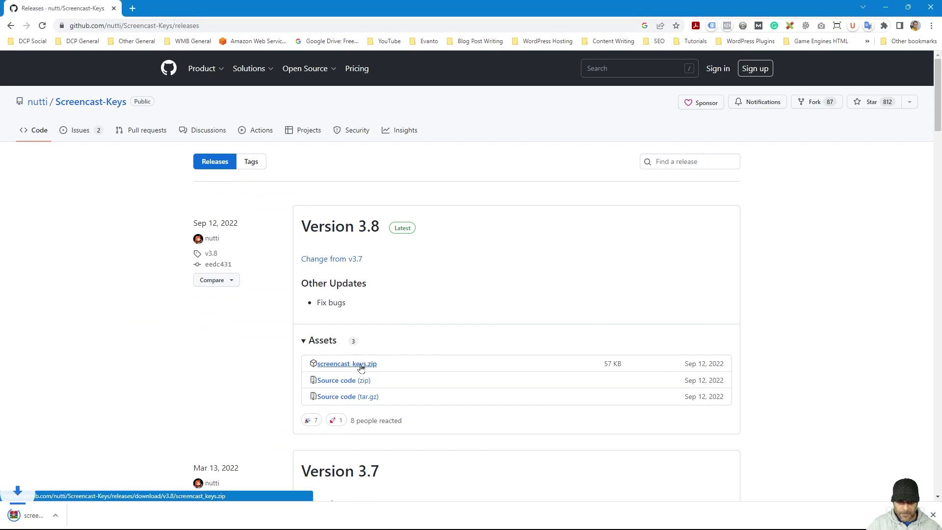
Drag the downloaded zip onto the desktop as screencast_keys (3).zip and close the browser.
double_click(429, 11)
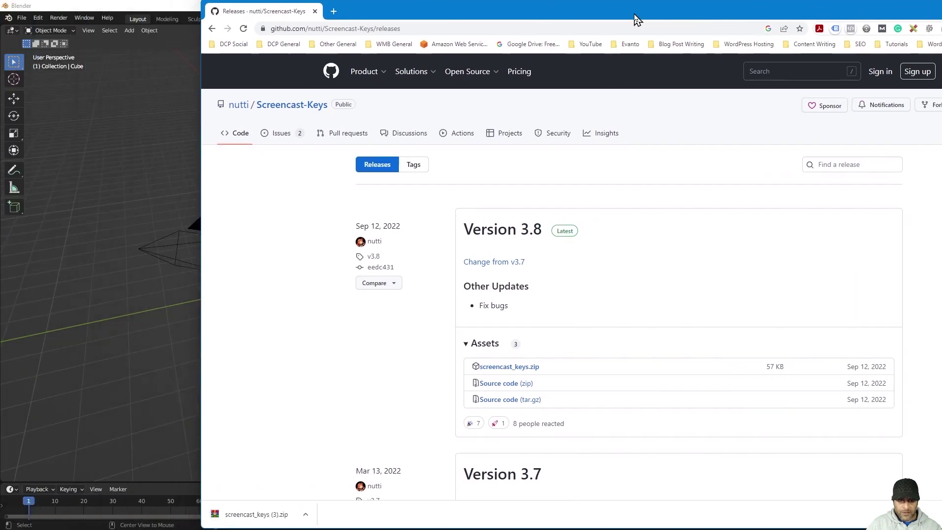
click(868, 9)
click(885, 5)
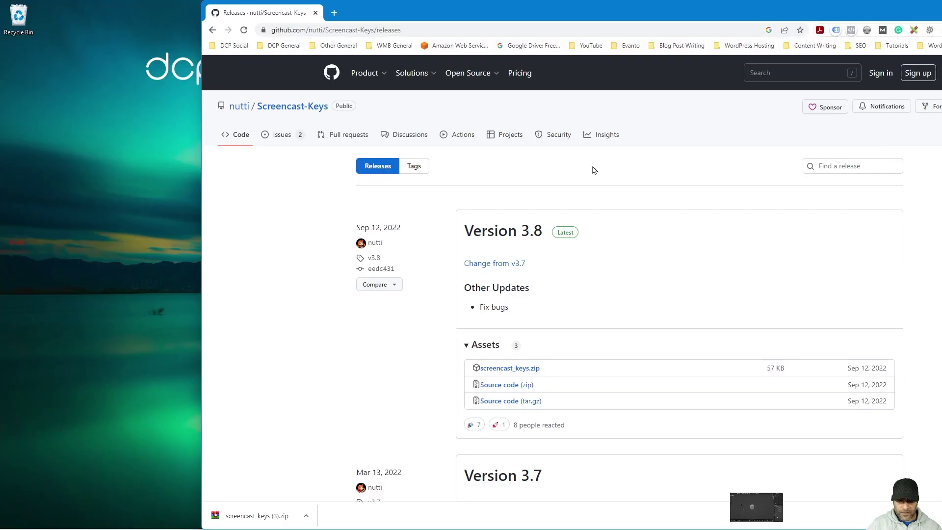
drag(236, 515, 18, 79)
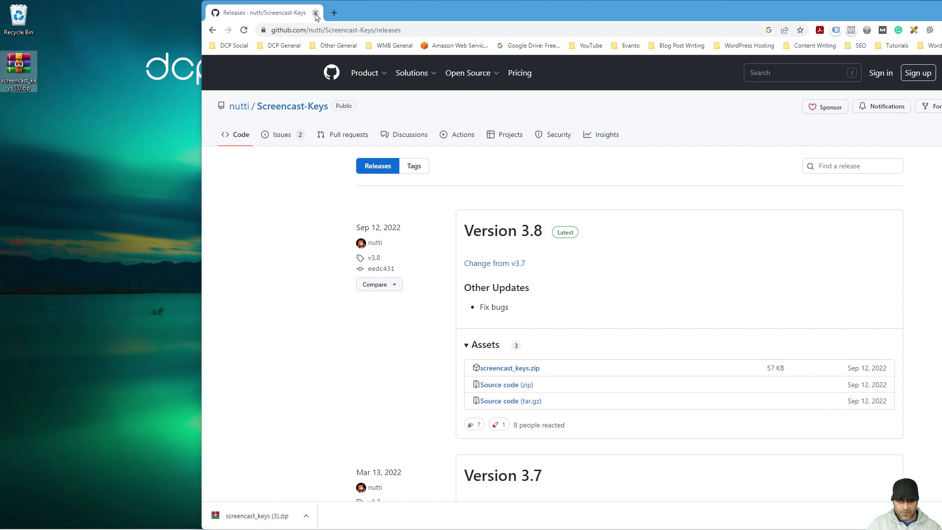
key(super+d)
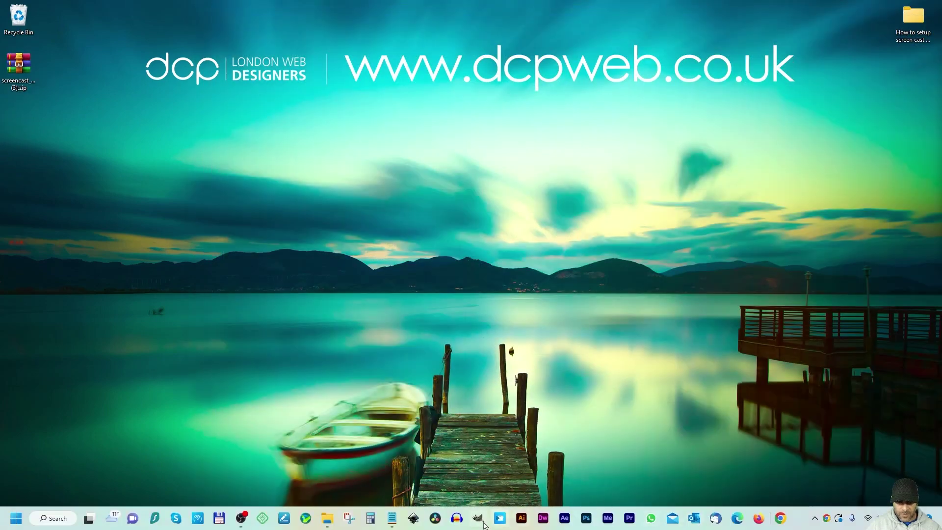
Return to Blender and bring up Preferences on the Add-ons page.
key(super+Tab)
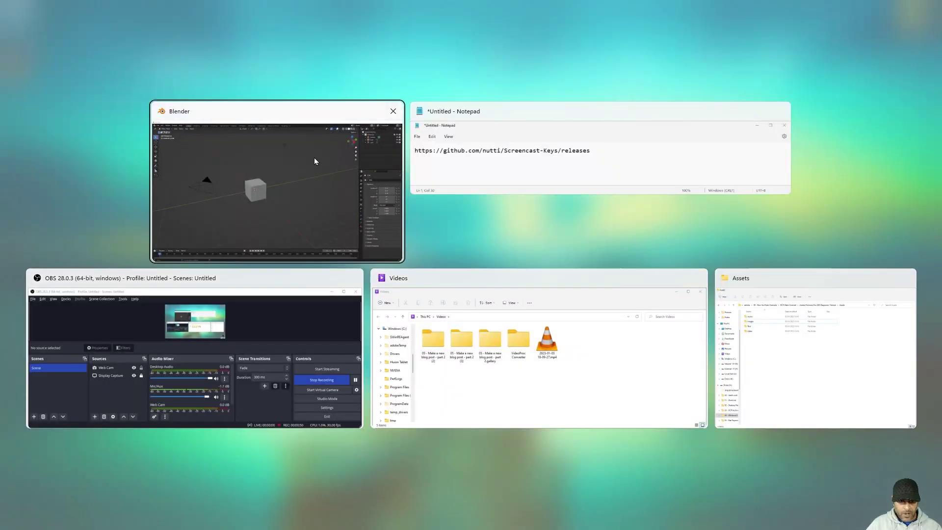
click(389, 129)
middle_drag(246, 328, 332, 306)
scroll(331, 302, up, 2)
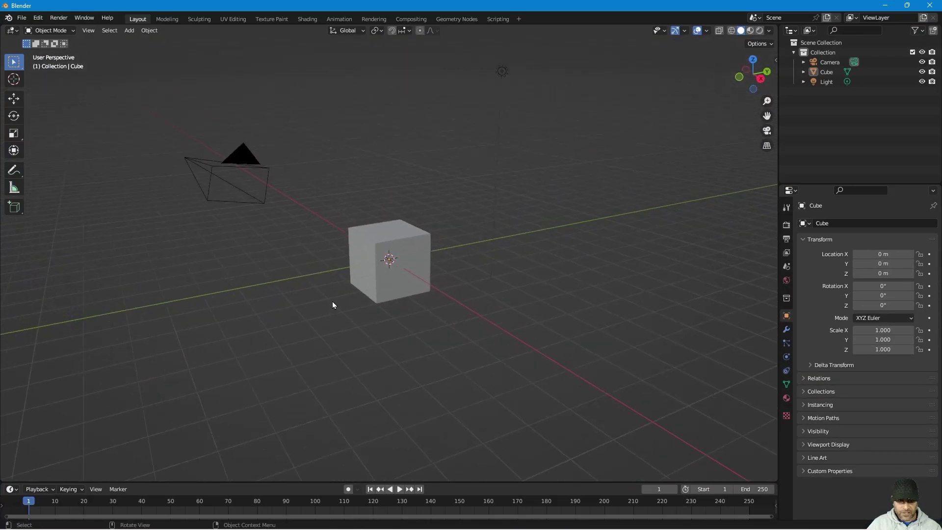
click(39, 18)
click(55, 157)
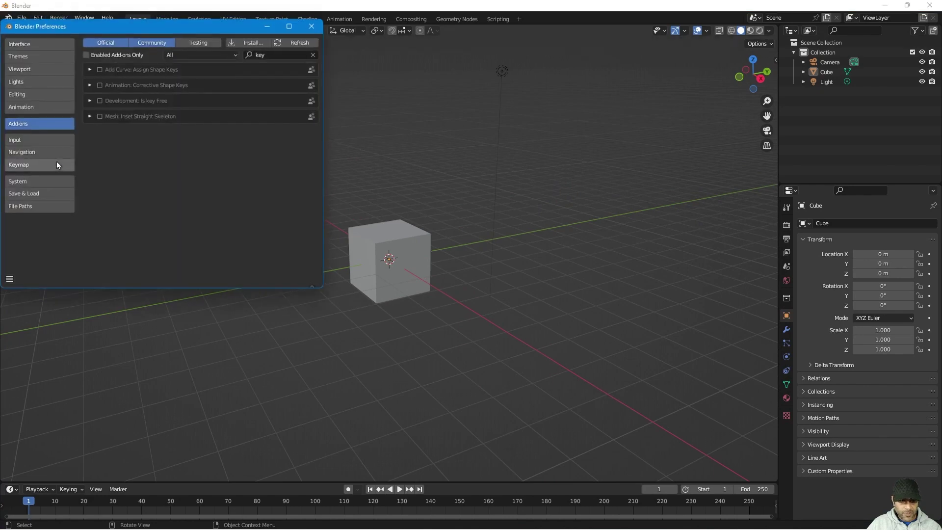
Install screencast_keys (3).zip from the Desktop, enable System: Screencast Keys, and close Preferences.
click(251, 42)
click(34, 141)
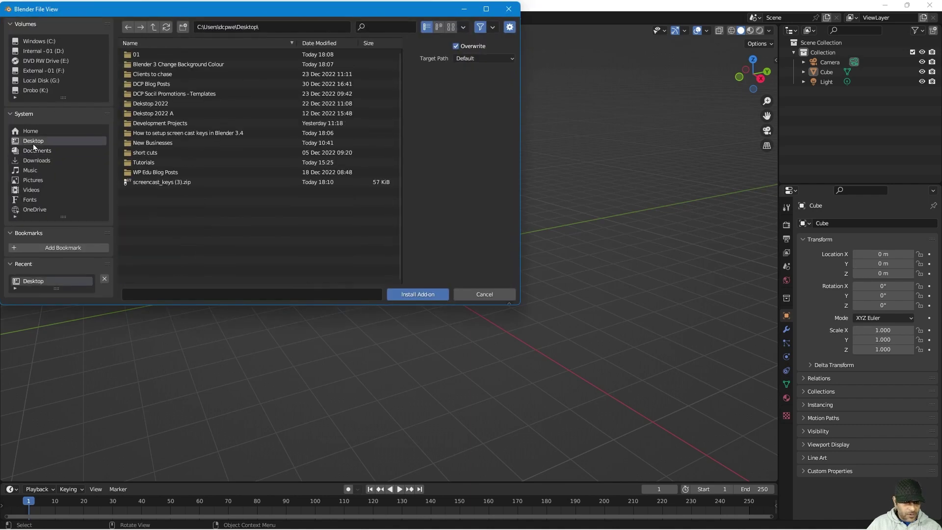
click(162, 184)
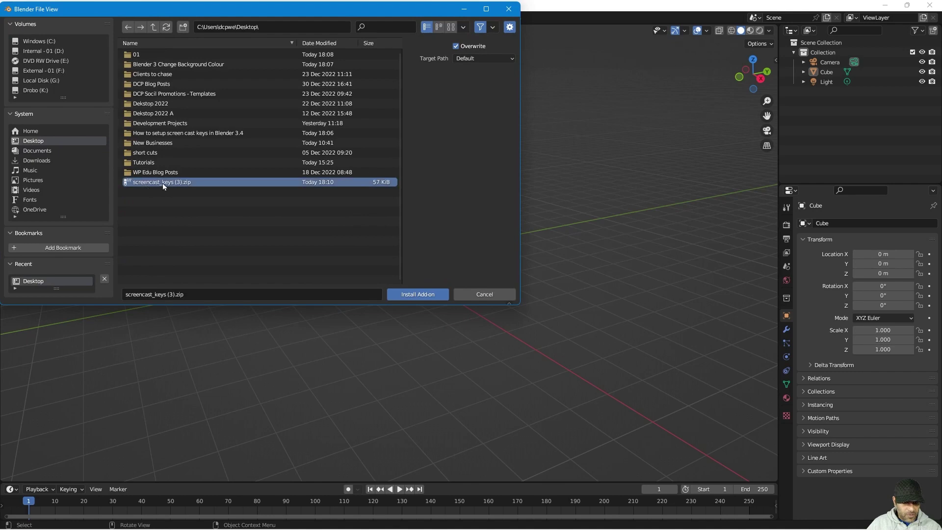
click(430, 295)
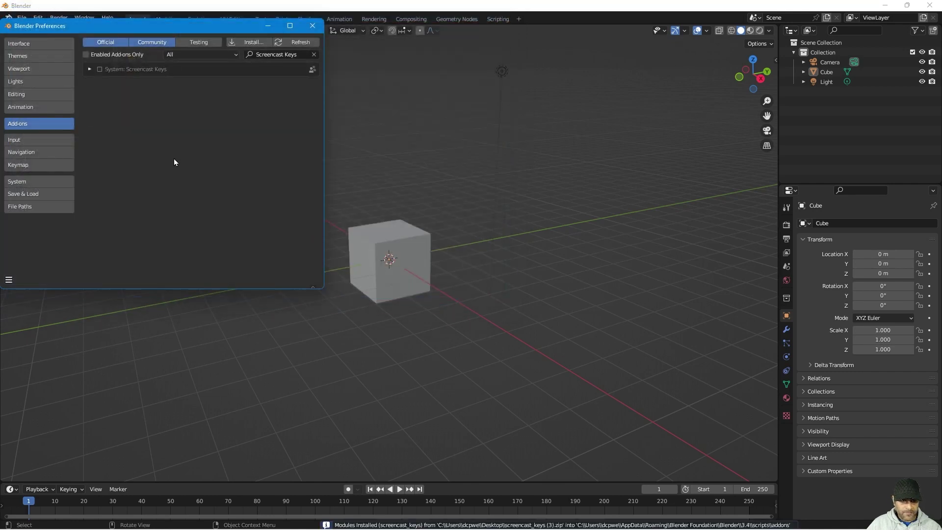
click(99, 69)
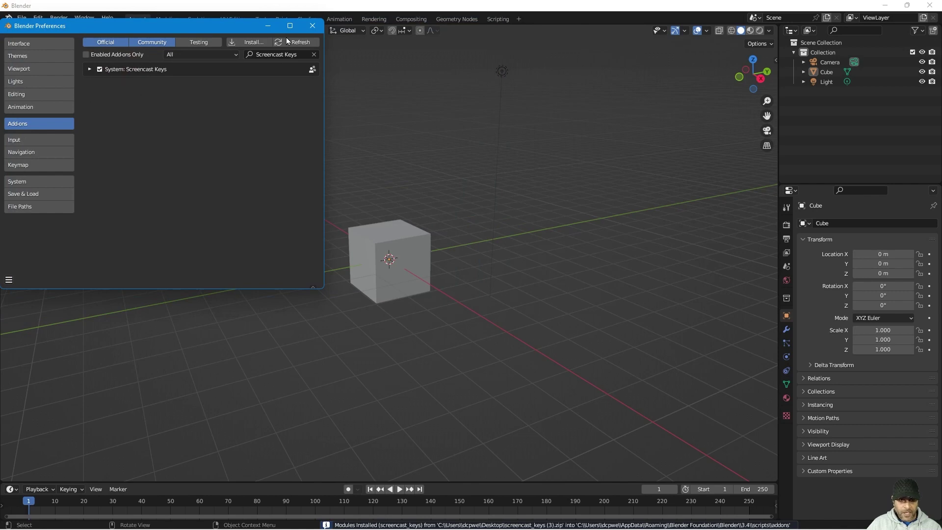
click(312, 26)
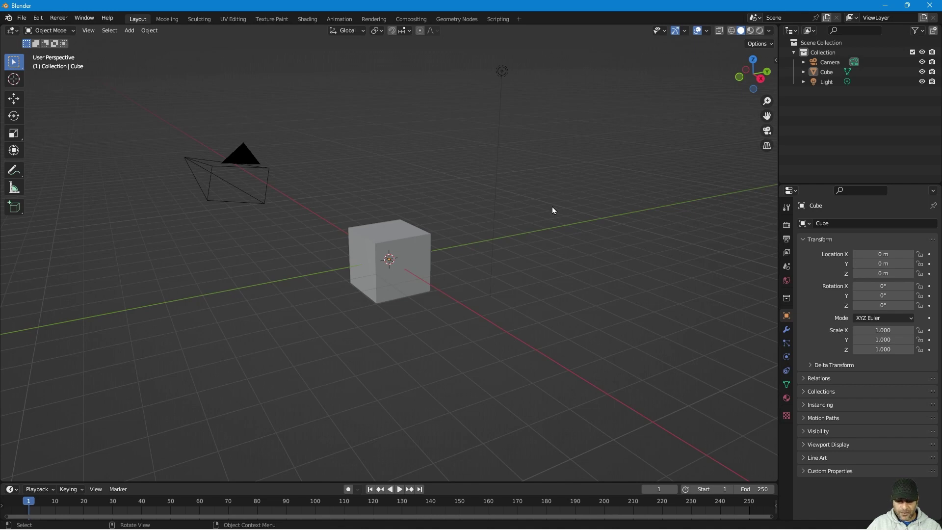
Enable Screencast Keys from its tab in the viewport's N sidebar.
key(n)
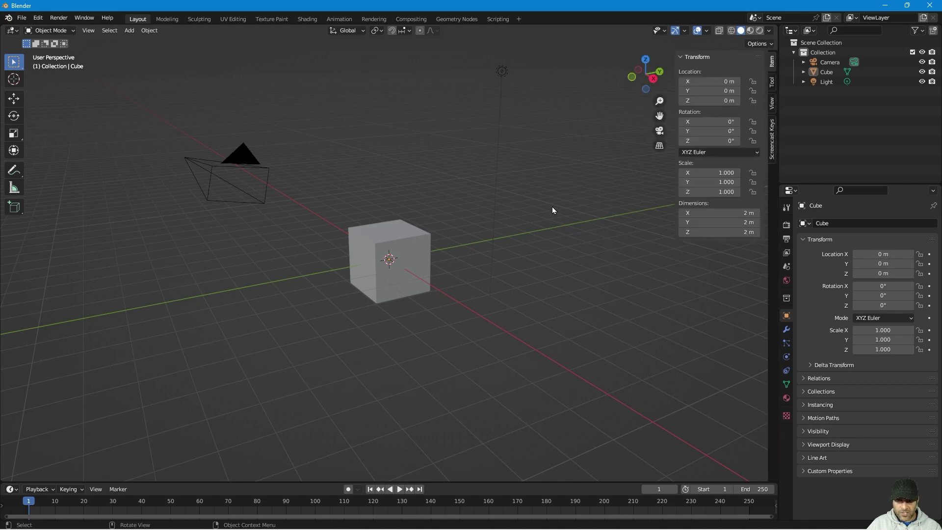
click(772, 139)
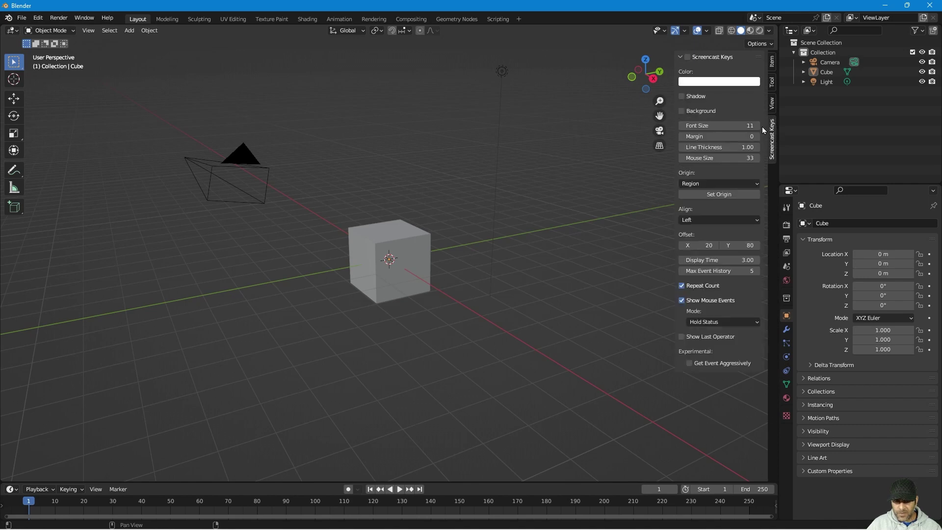
click(687, 57)
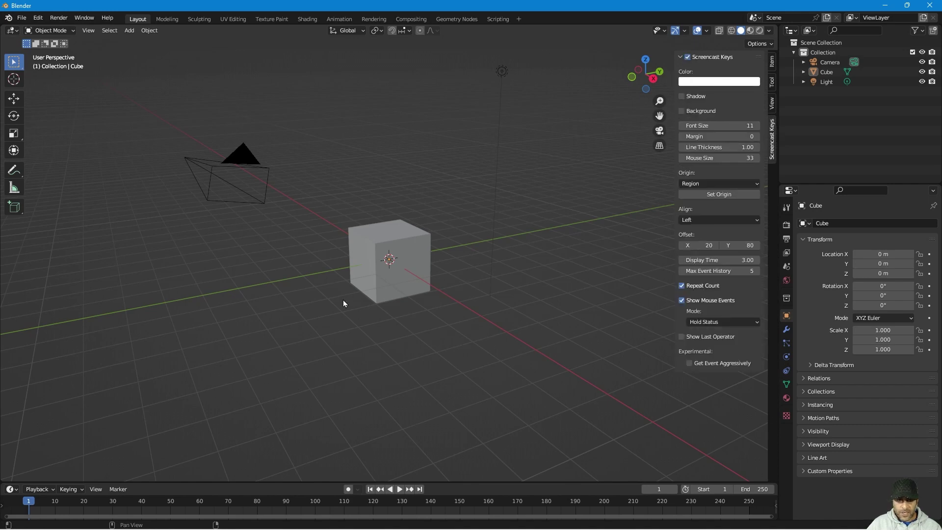
middle_drag(163, 349, 79, 432)
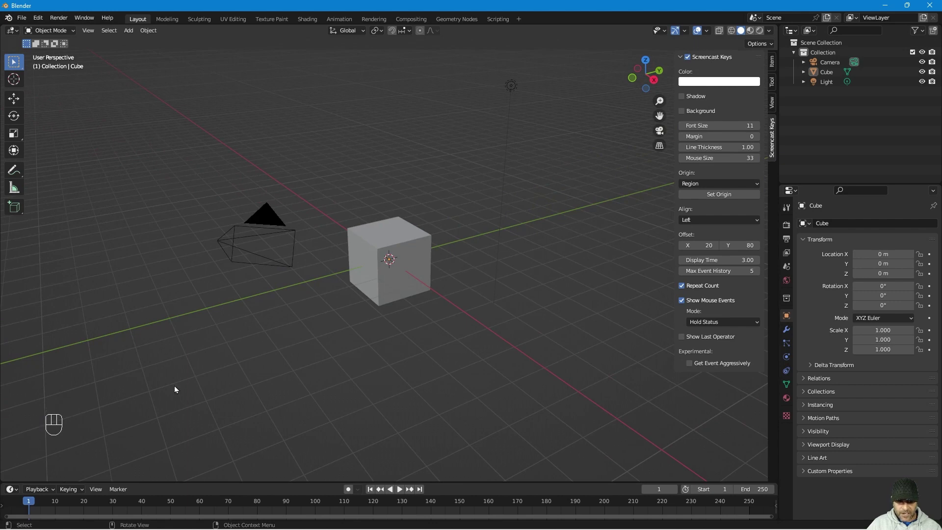
Test the key overlay with Shift+A, a click and a right-click context menu.
key(shift+a)
click(169, 411)
right_click(177, 408)
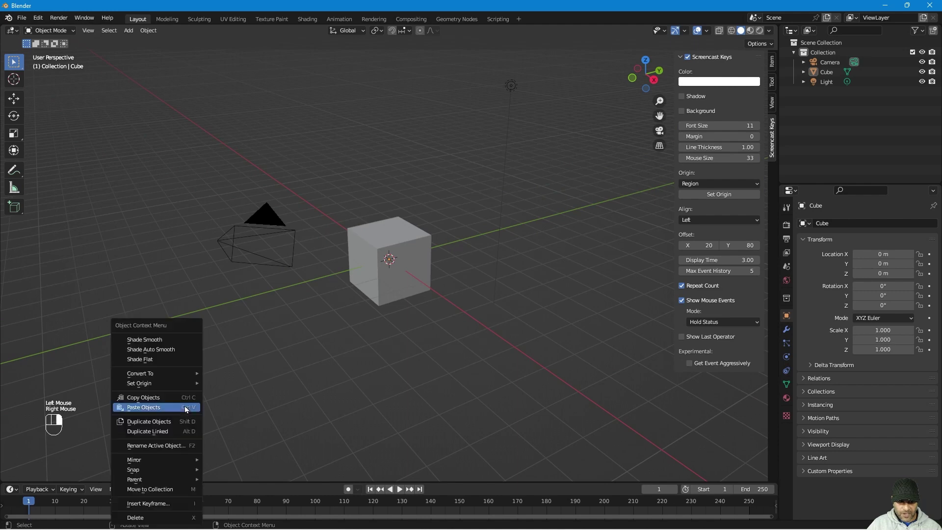
click(330, 390)
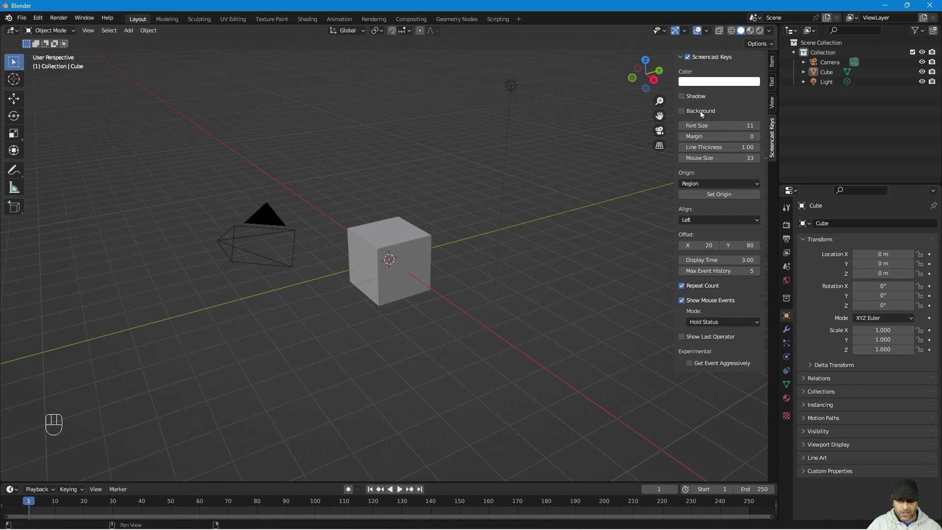
Set Screencast Keys Font Size to 24, Mouse Size to 60, and adjust Offset Y toward 70.
drag(716, 126, 689, 124)
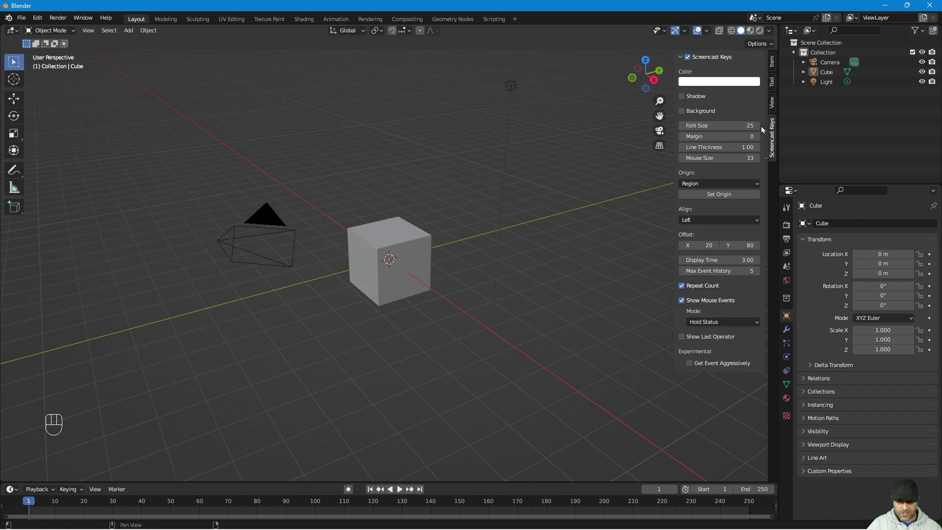
click(684, 125)
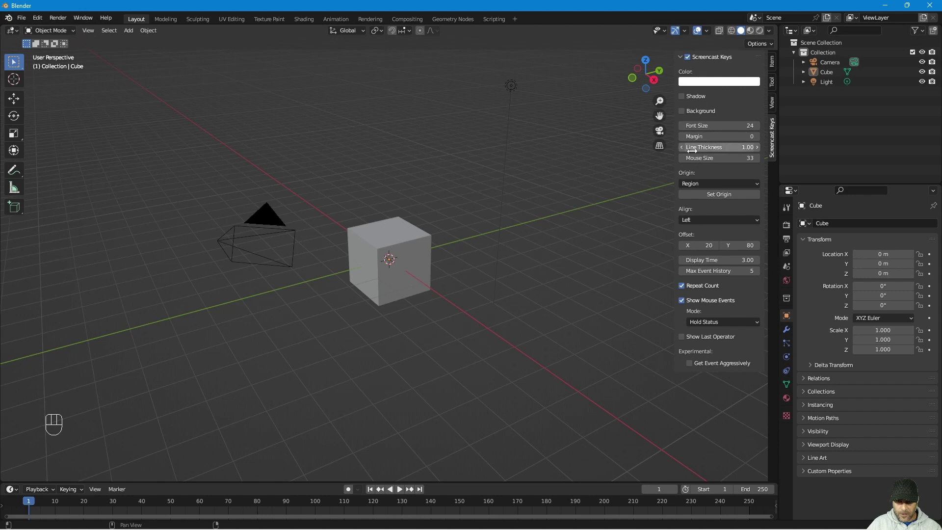
drag(702, 158, 731, 158)
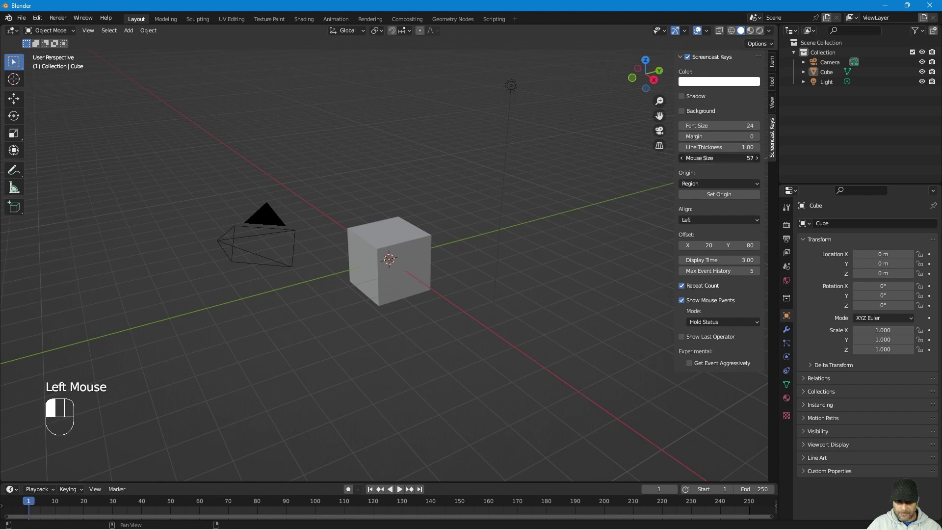
click(757, 158)
click(757, 158)
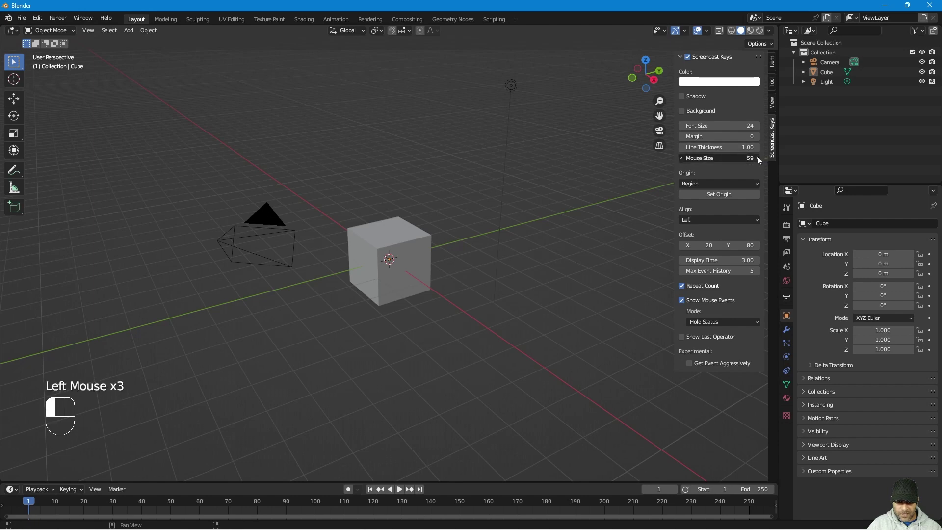
click(757, 158)
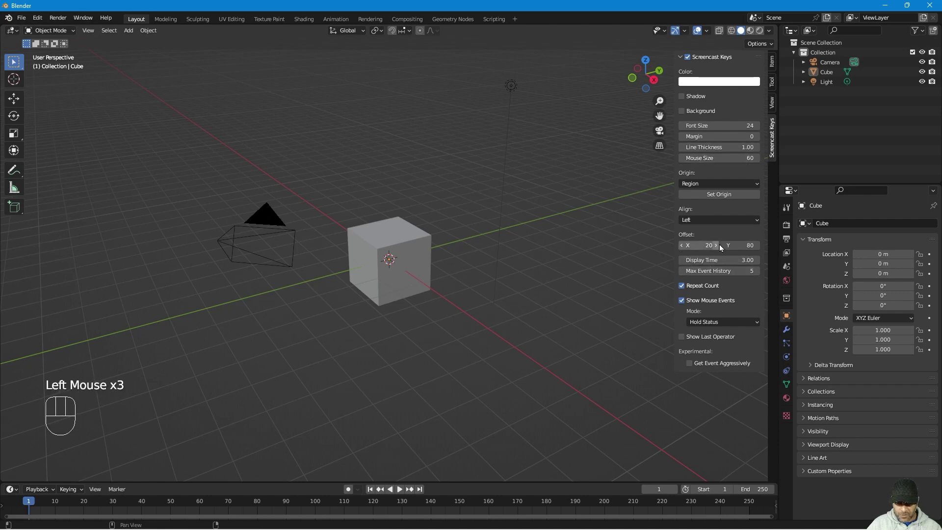
mouse_move(708, 245)
mouse_down()
mouse_move(735, 245)
mouse_move(718, 259)
mouse_up()
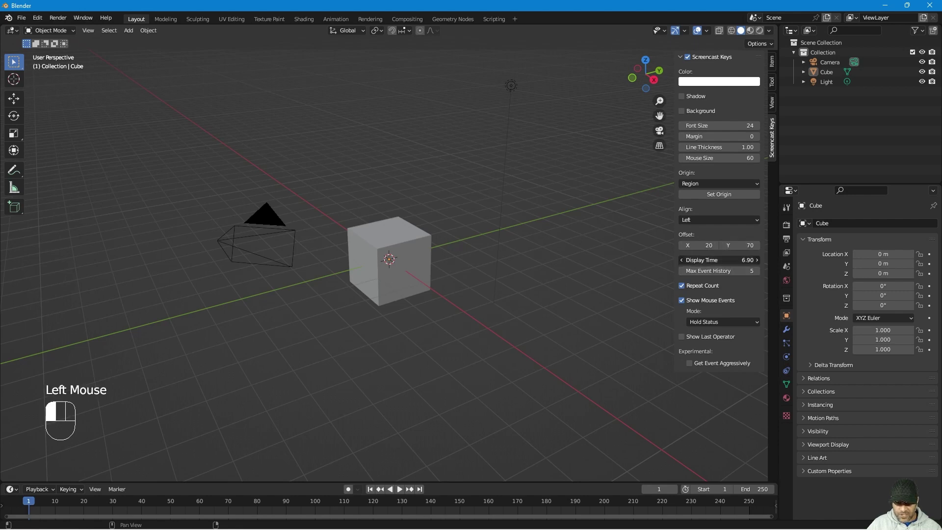
Set Display Time to 5 seconds and test the overlay with Shift+A and Shift+D.
drag(719, 260, 719, 260)
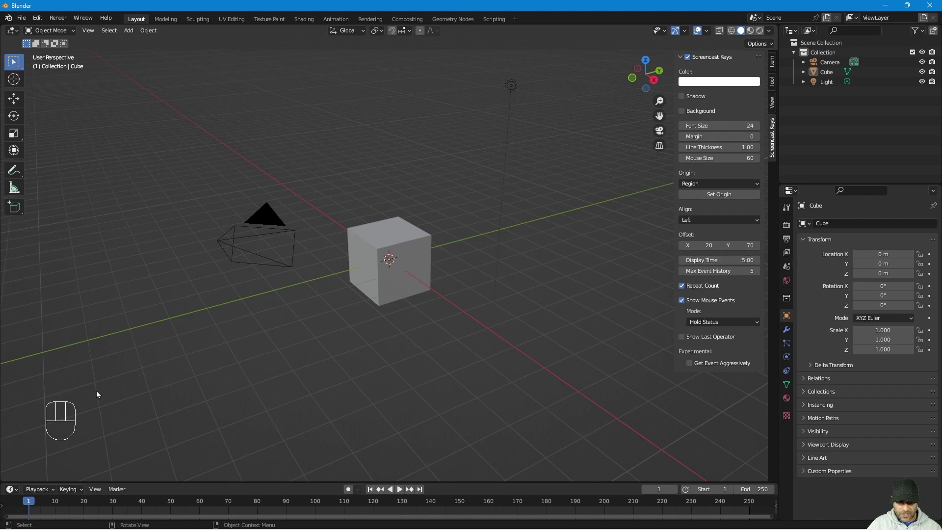
key(shift+a)
key(shift+a)
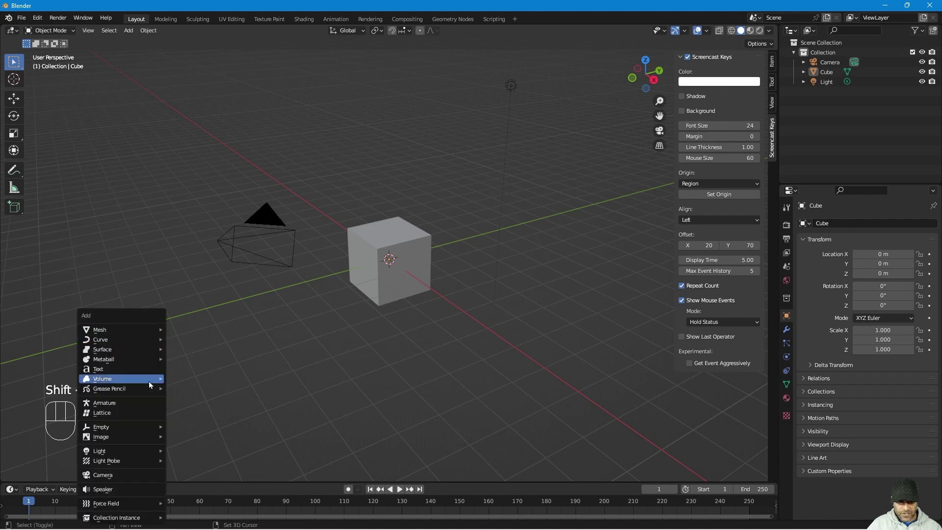
click(287, 363)
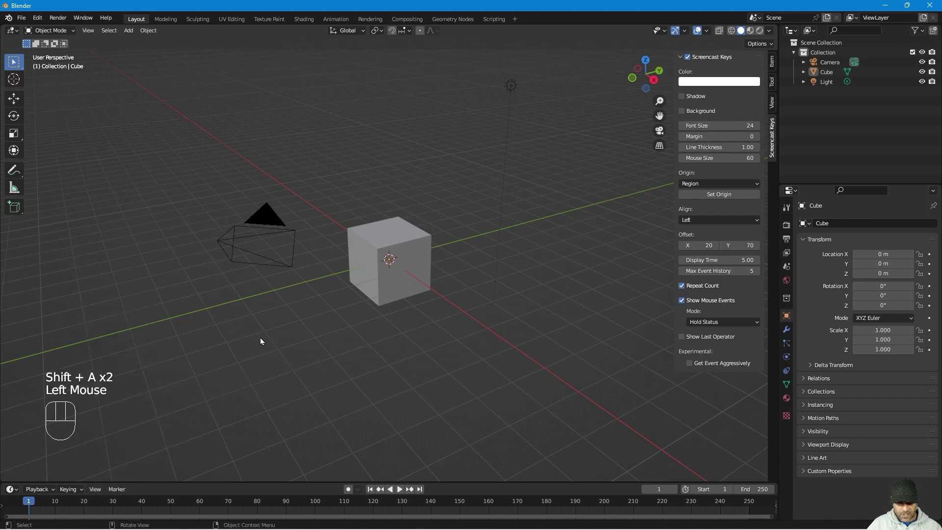
key(shift+d)
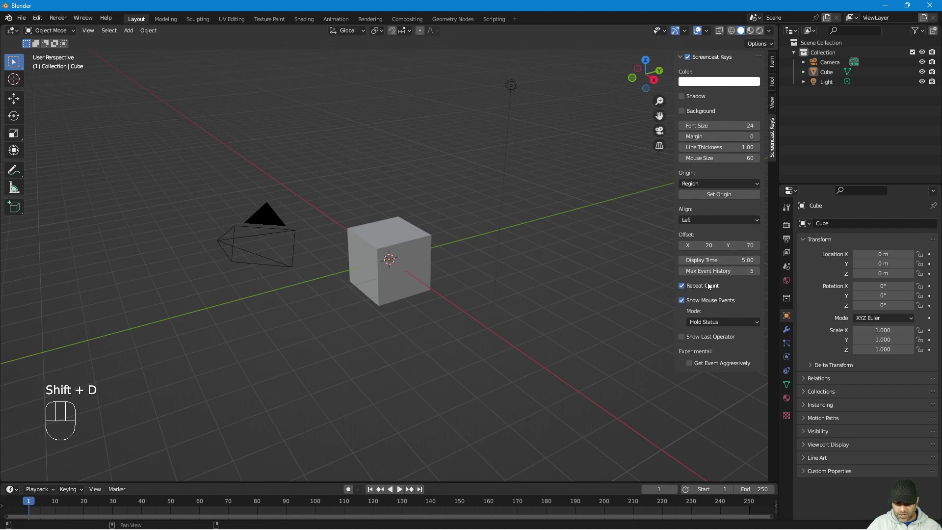
Raise Max Event History to 10, then add a Plane and test Shift+S, Shift+D, Shift+A.
drag(716, 271, 741, 271)
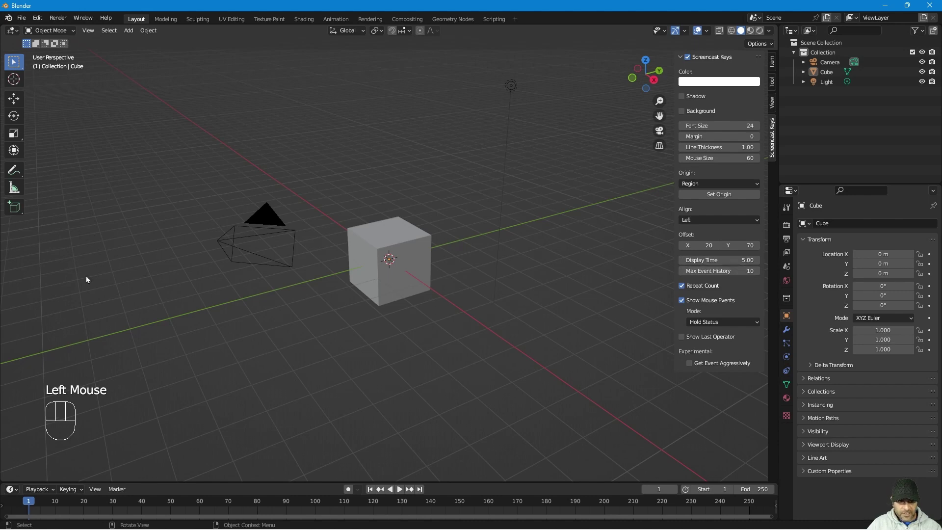
click(198, 334)
key(shift+a)
click(288, 328)
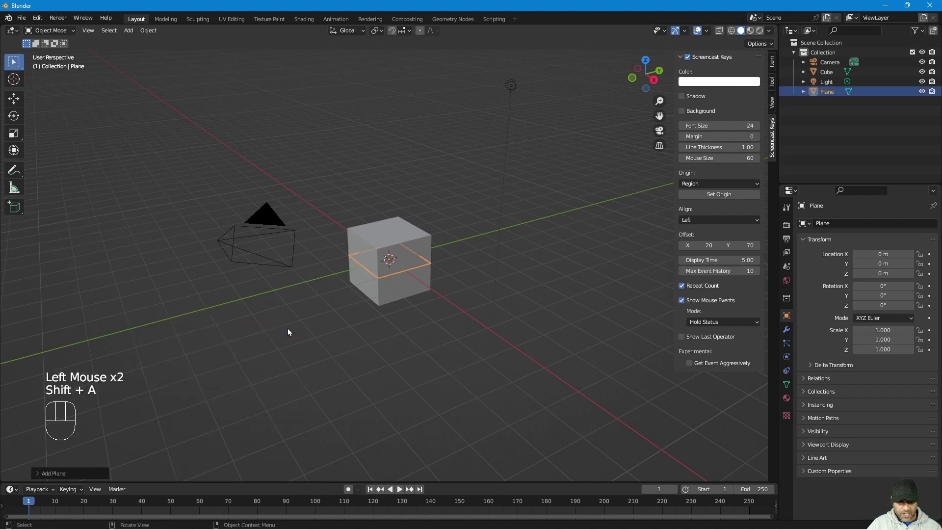
key(shift+s)
key(shift+a)
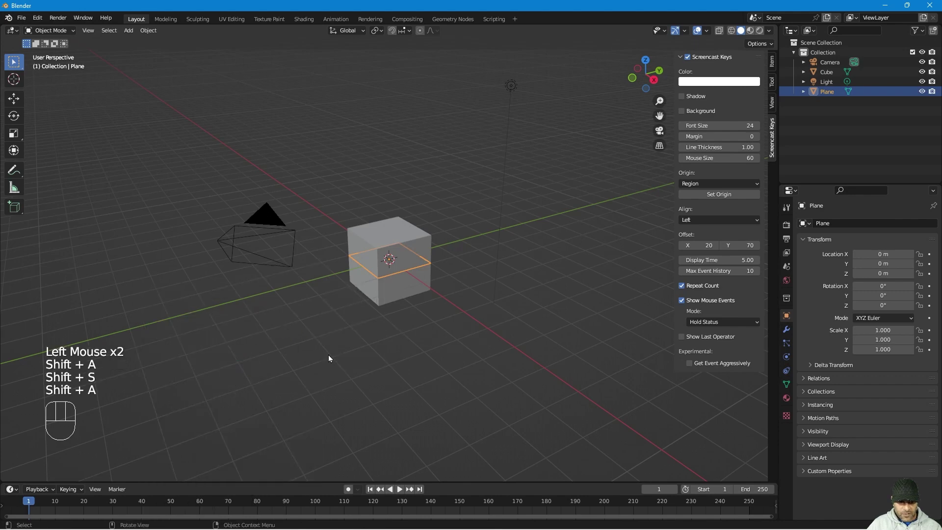
click(328, 355)
key(shift+d)
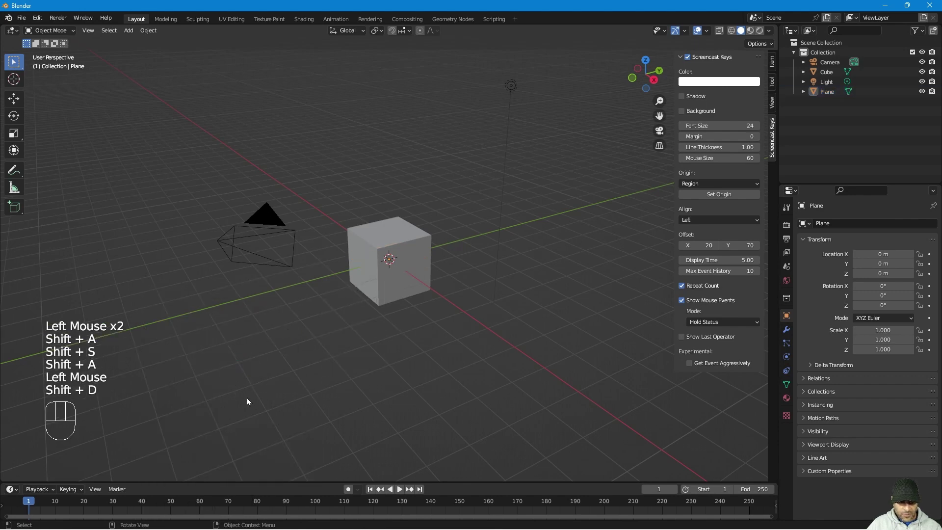
key(shift+a)
click(454, 375)
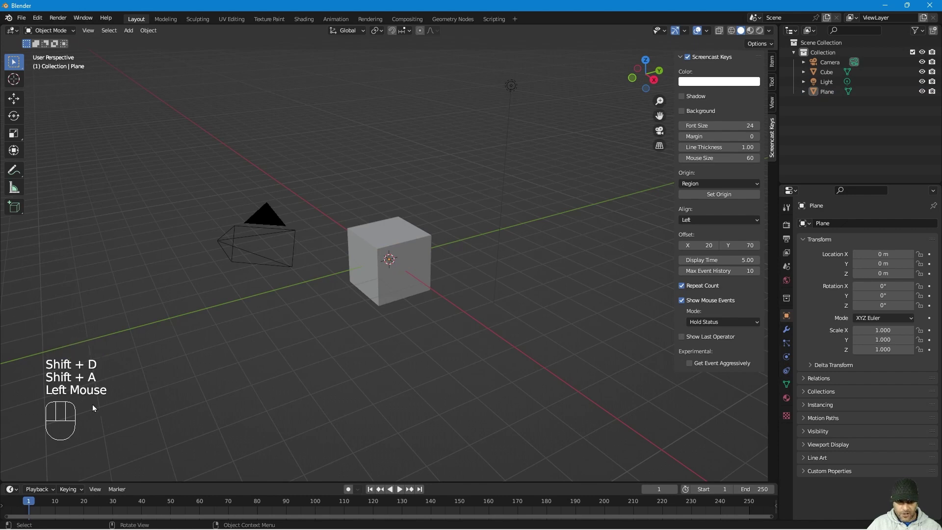
Set Mouse Events Mode to Event History + Hold Status and test by selecting the cube.
click(713, 322)
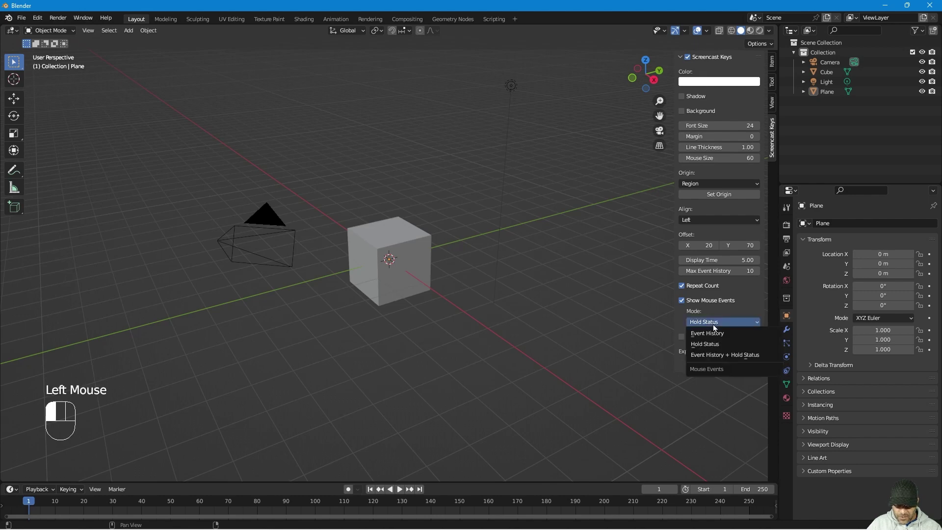
click(716, 354)
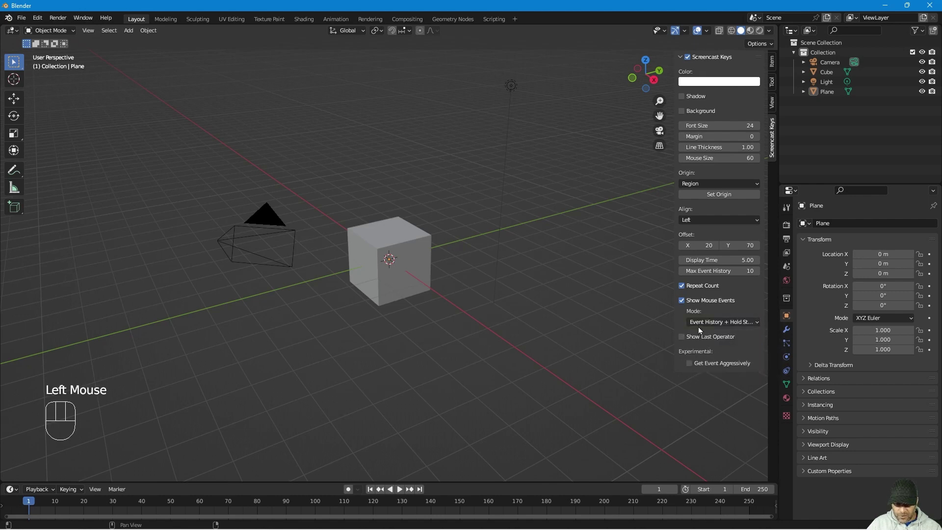
click(383, 284)
key(shift)
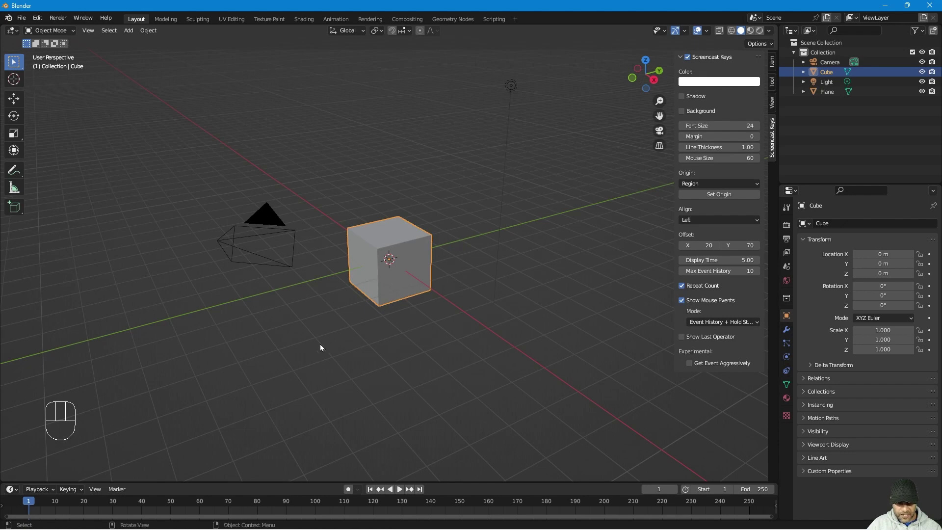
key(shift+a)
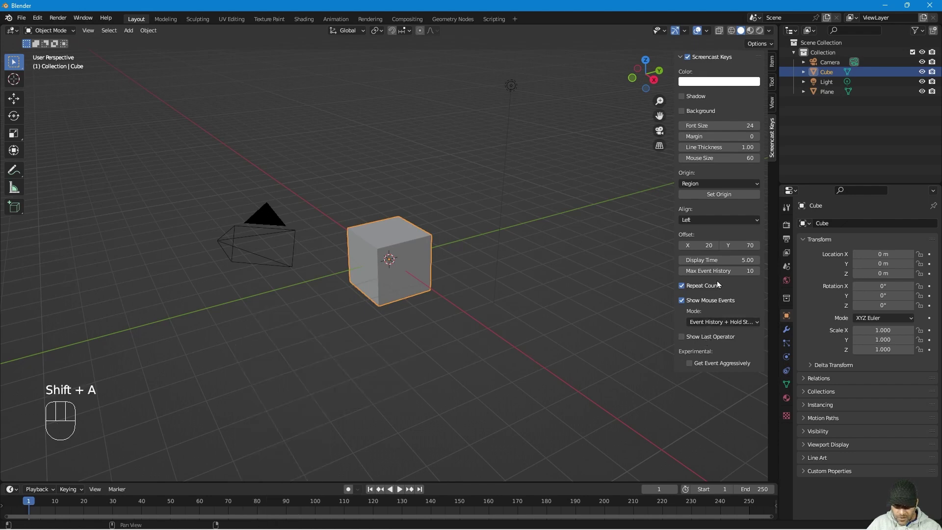
Reapply Event History + Hold Status and turn on Show Last Operator.
click(723, 322)
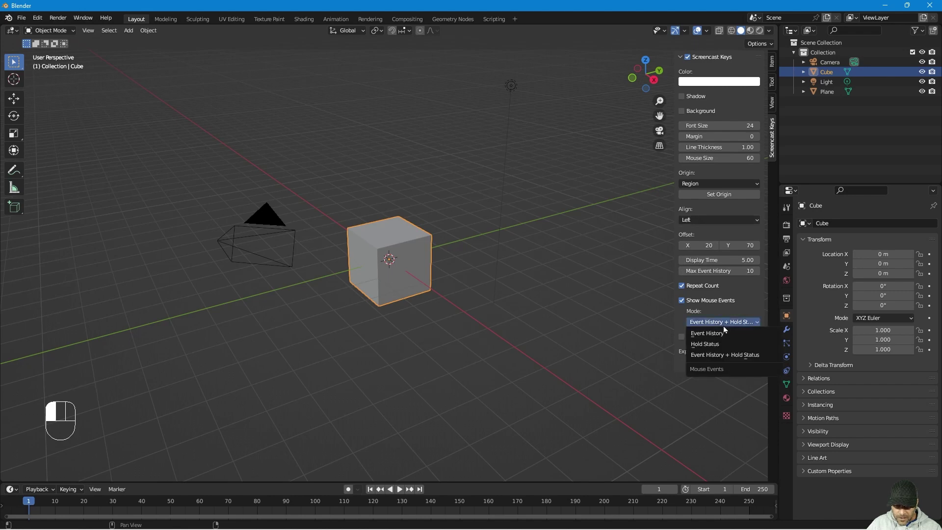
click(726, 356)
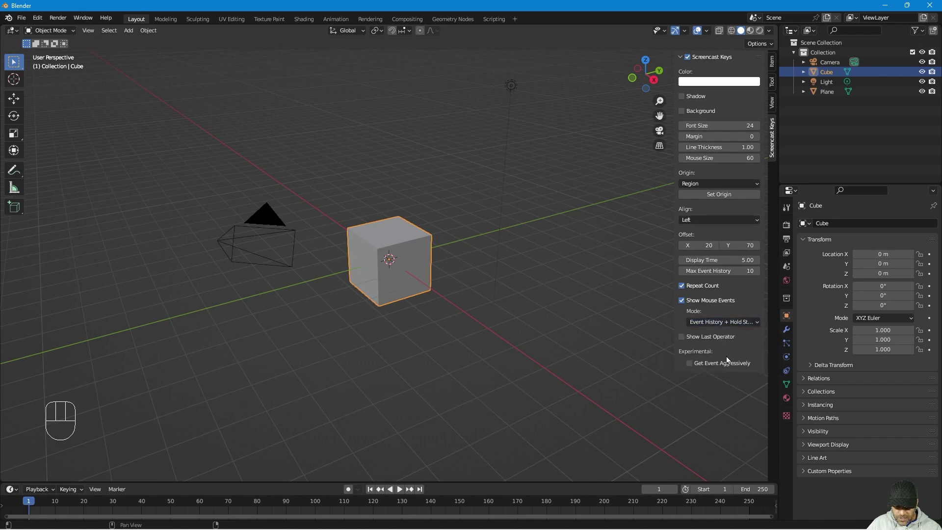
click(696, 337)
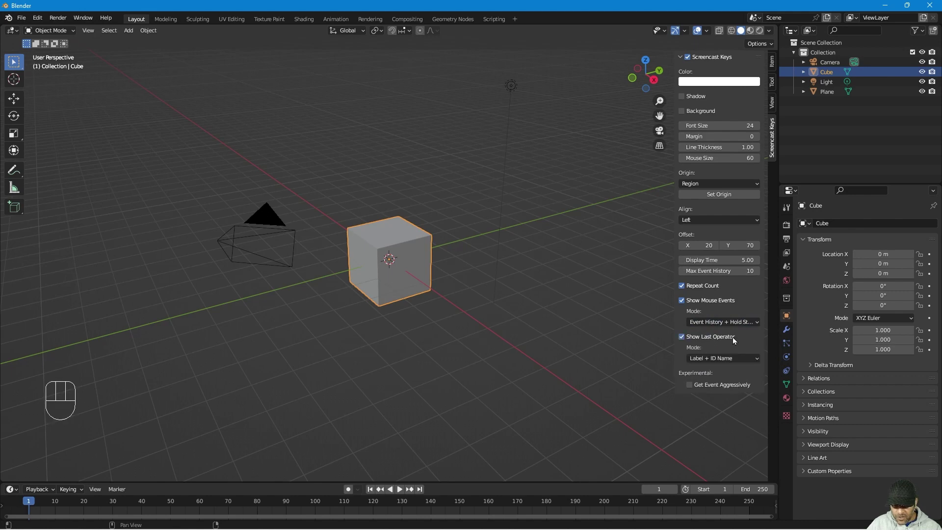
click(381, 365)
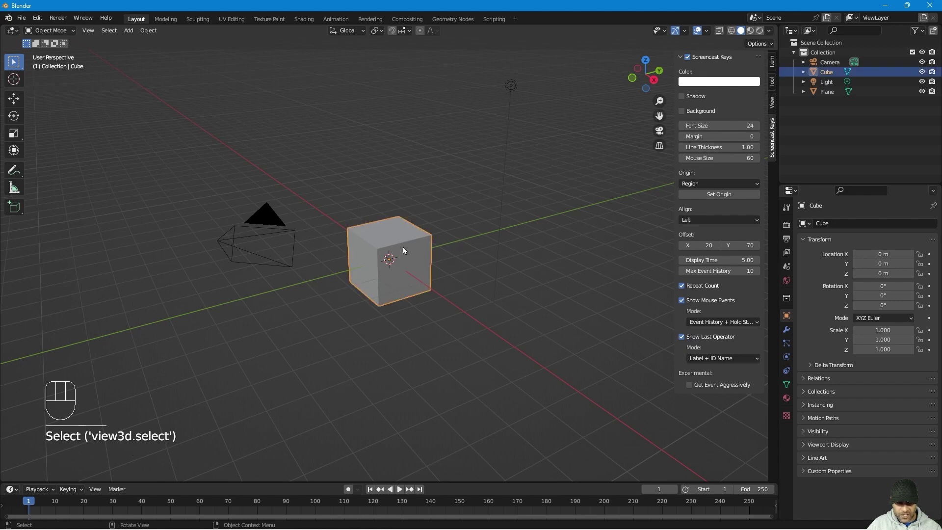
Test the overlay by selecting the camera, Shift+A and orbiting, then quit Blender choosing Don't Save.
click(268, 219)
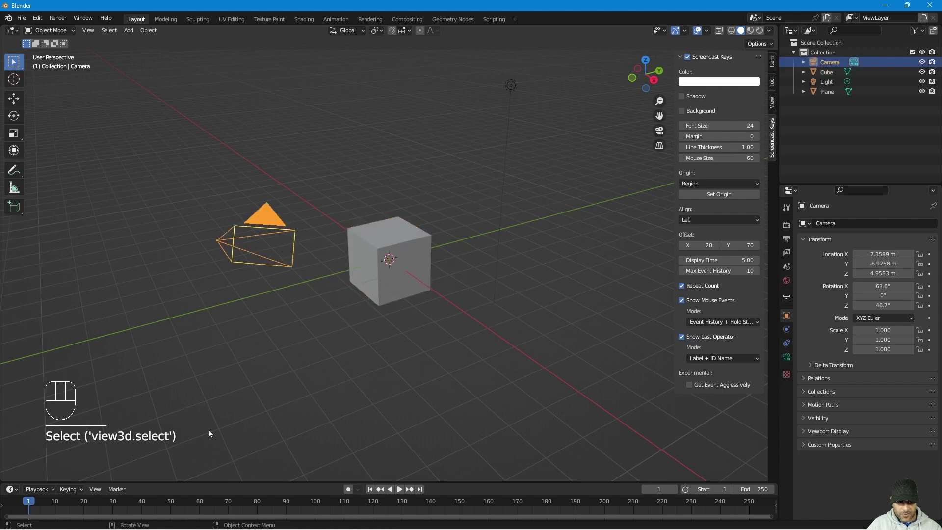
click(331, 365)
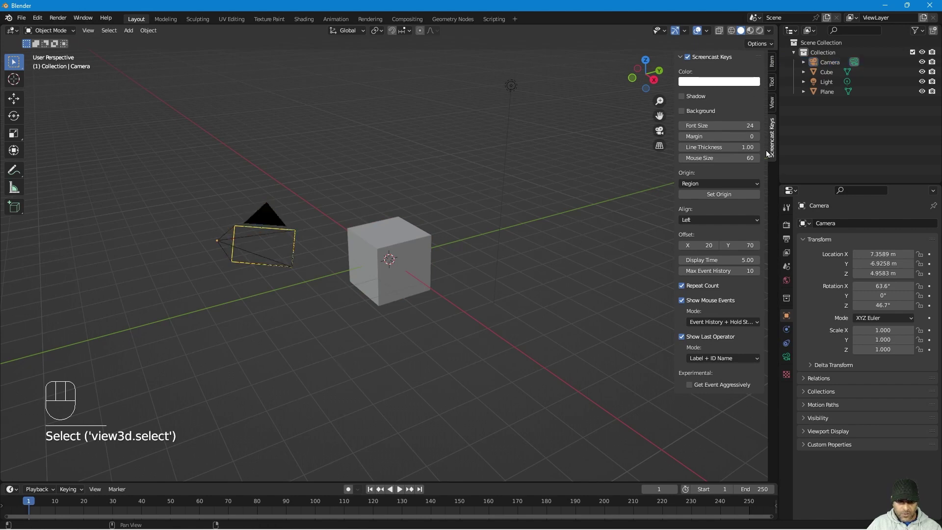
key(shift+a)
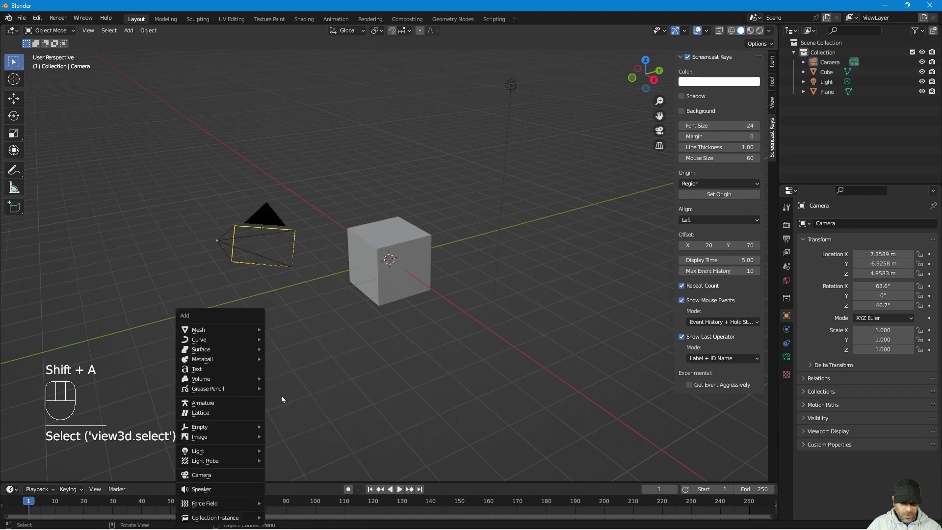
drag(91, 504, 26, 504)
middle_drag(68, 355, 204, 341)
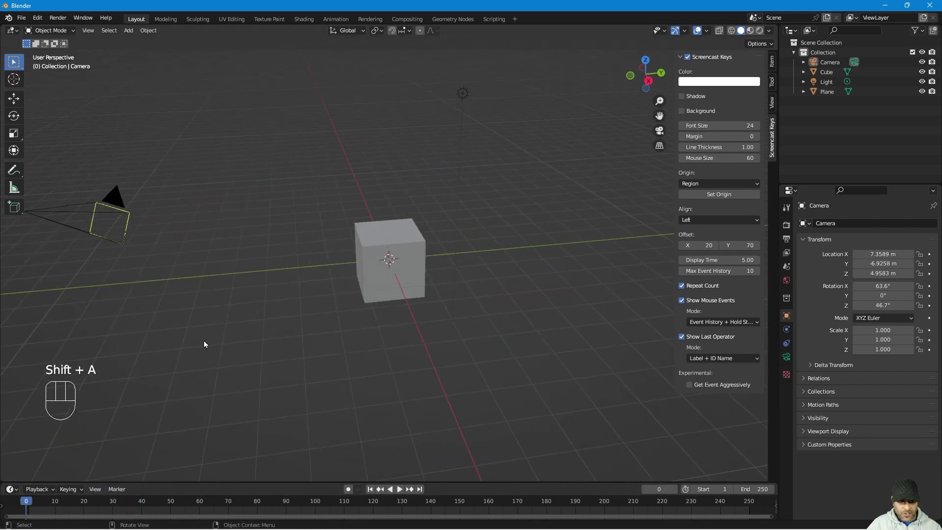
click(929, 4)
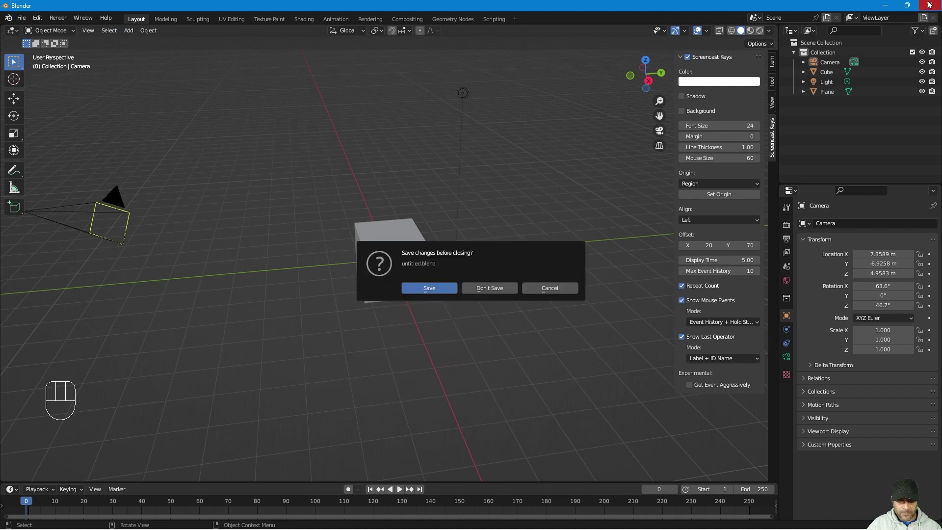
click(479, 290)
Relaunch Blender 3.4.1 from the Start menu and dismiss its splash screen.
key(super)
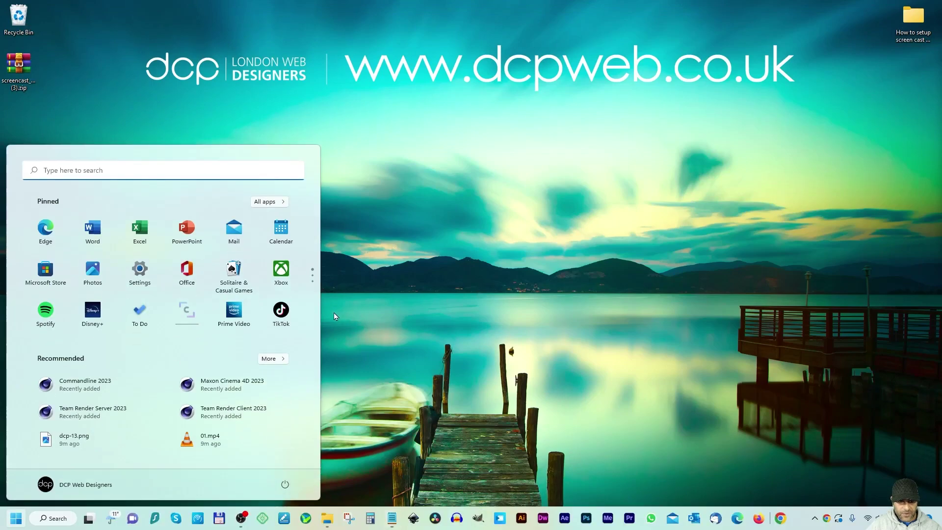
click(109, 172)
click(57, 301)
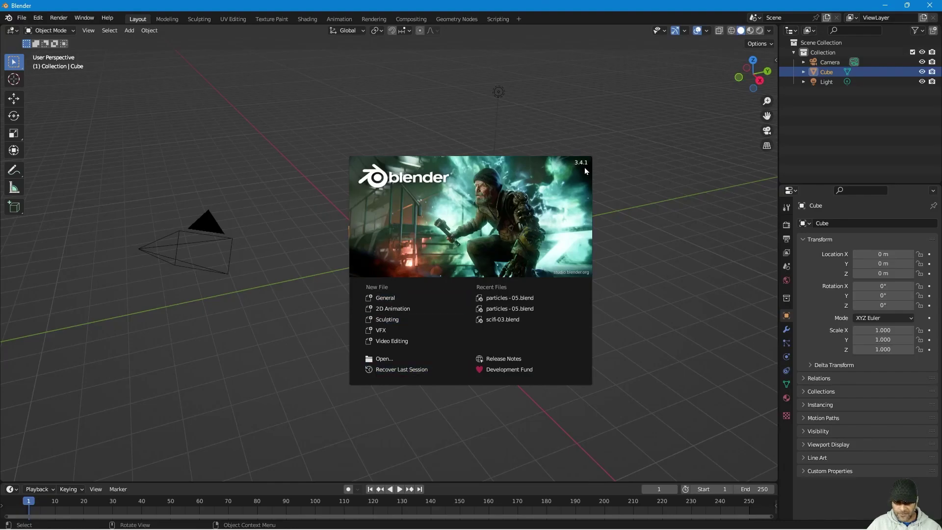
click(656, 292)
Orbit around the cube and test the overlay with Shift+A in the relaunched Blender.
middle_drag(562, 304, 369, 343)
key(shift+a)
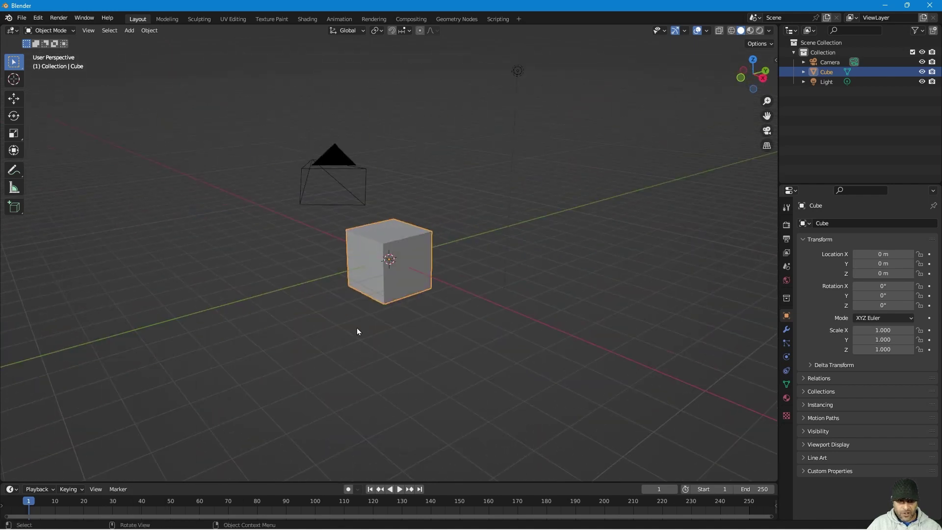
click(357, 327)
Show the sidebar's Screencast Keys tab with its retained settings, and retest Shift+A.
key(n)
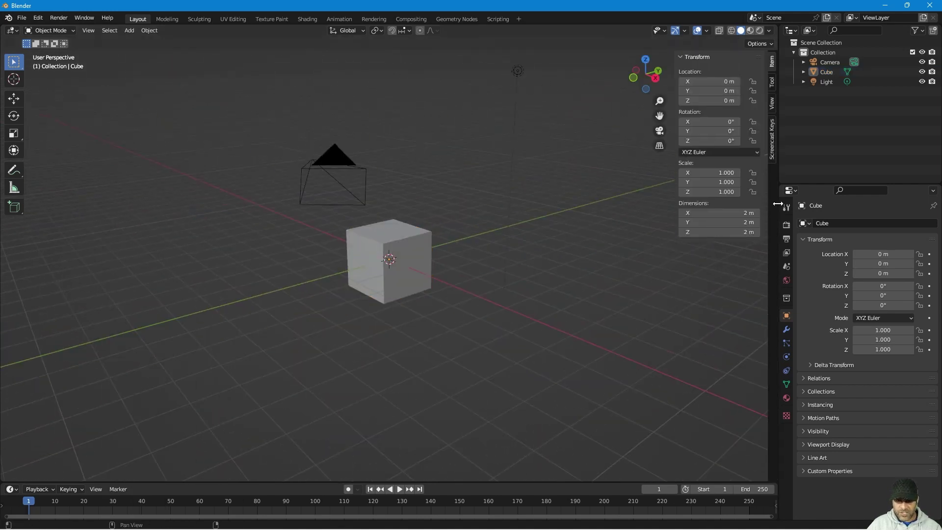
click(773, 143)
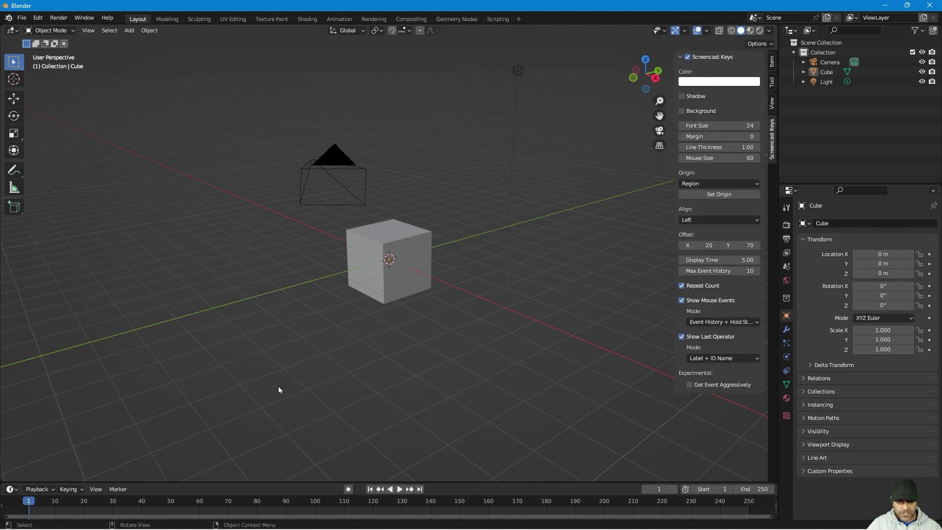
key(shift+a)
click(444, 294)
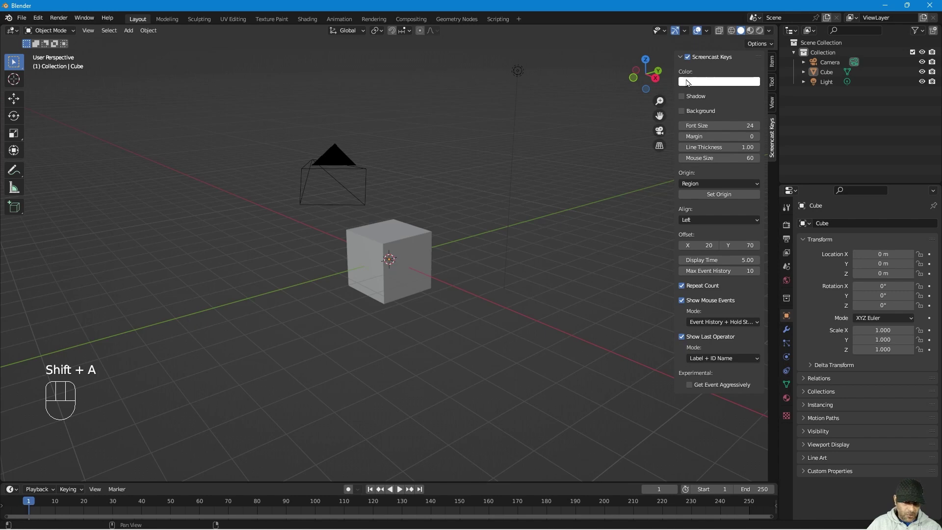
Make the overlay colour magenta-pink (Hue 0.803, Saturation 0.649) and test it with Shift+A.
click(711, 81)
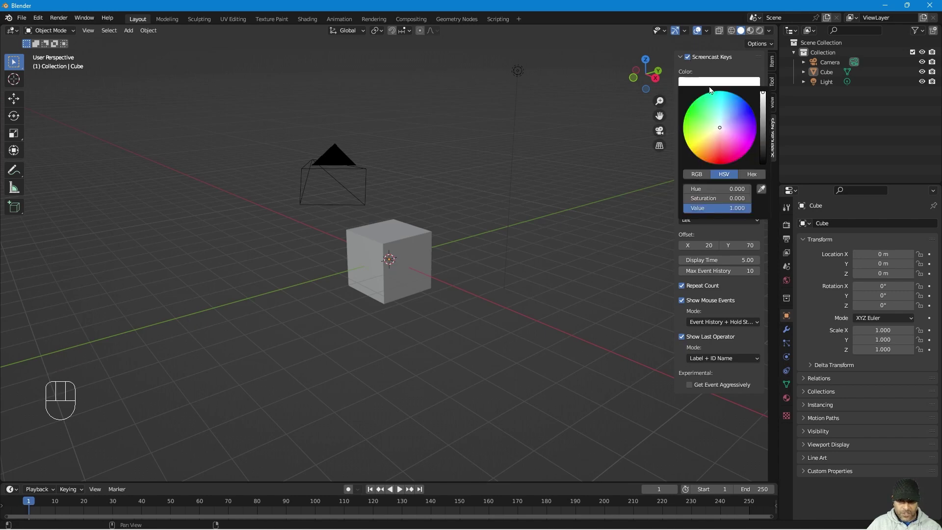
mouse_move(711, 121)
mouse_down()
mouse_move(696, 125)
mouse_move(719, 103)
mouse_move(747, 121)
mouse_move(743, 113)
mouse_move(742, 136)
mouse_up()
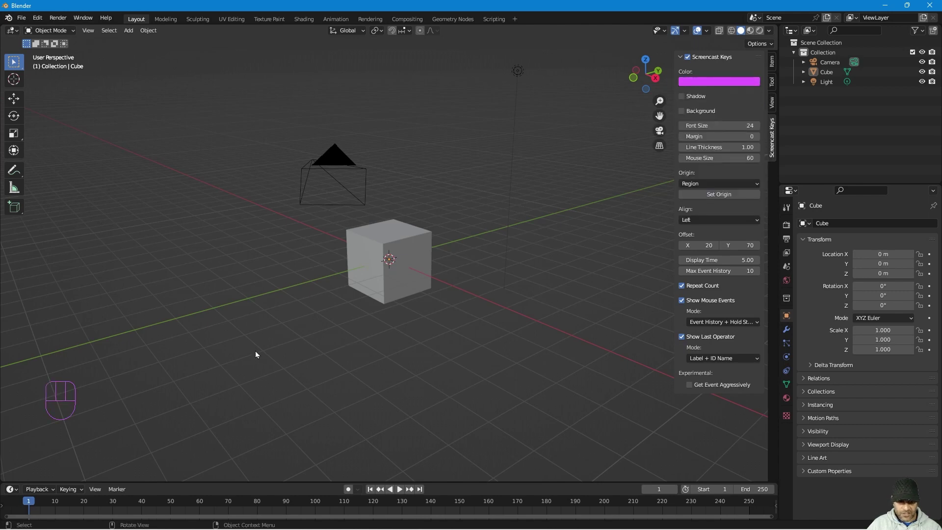
key(shift+a)
middle_drag(229, 338, 291, 343)
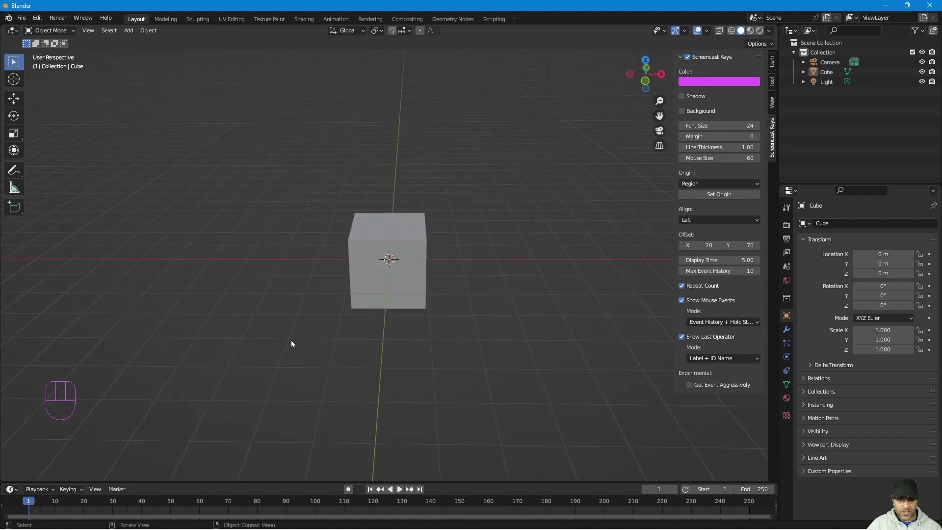
Quit Blender without saving the untitled file and drag the screencast_keys zip to the Recycle Bin.
click(930, 6)
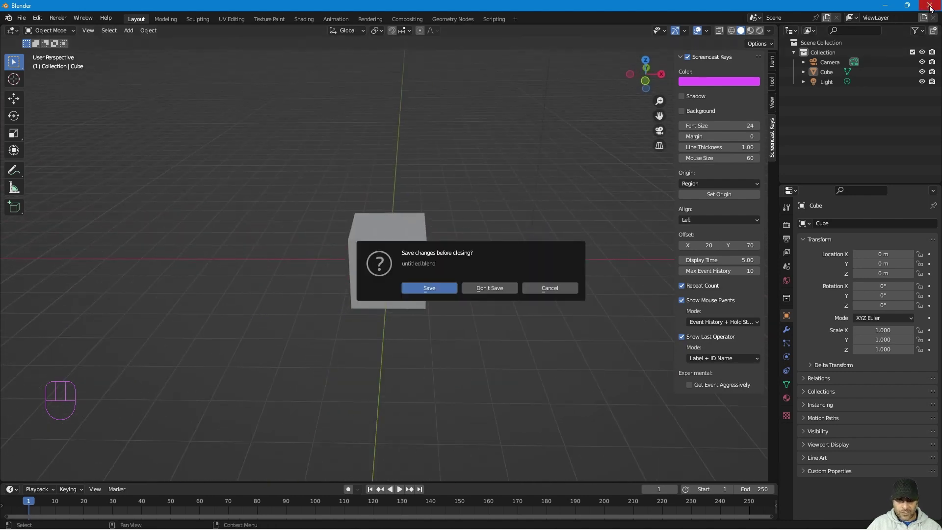
click(490, 288)
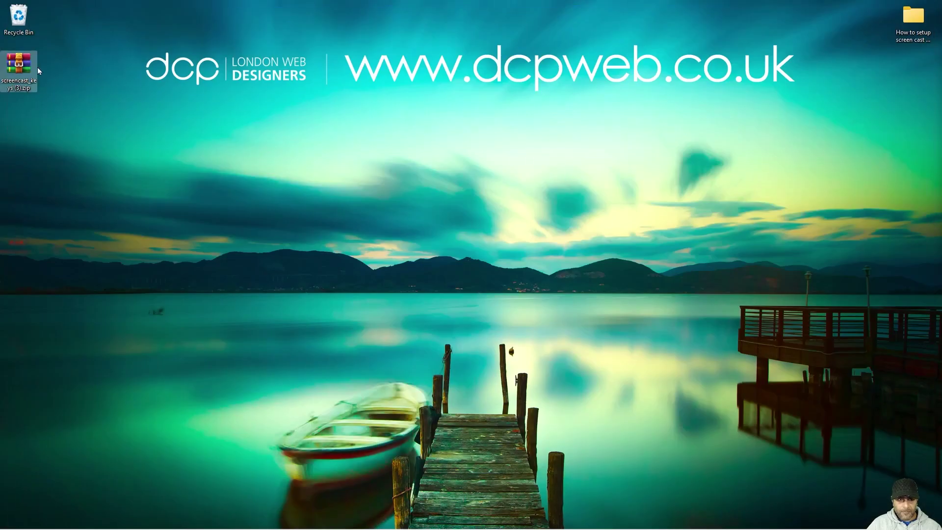
drag(39, 71, 19, 22)
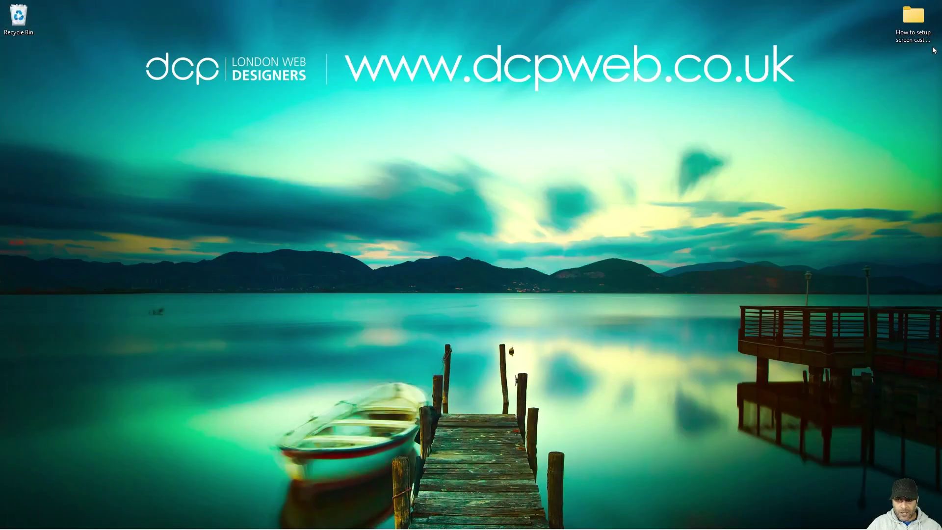